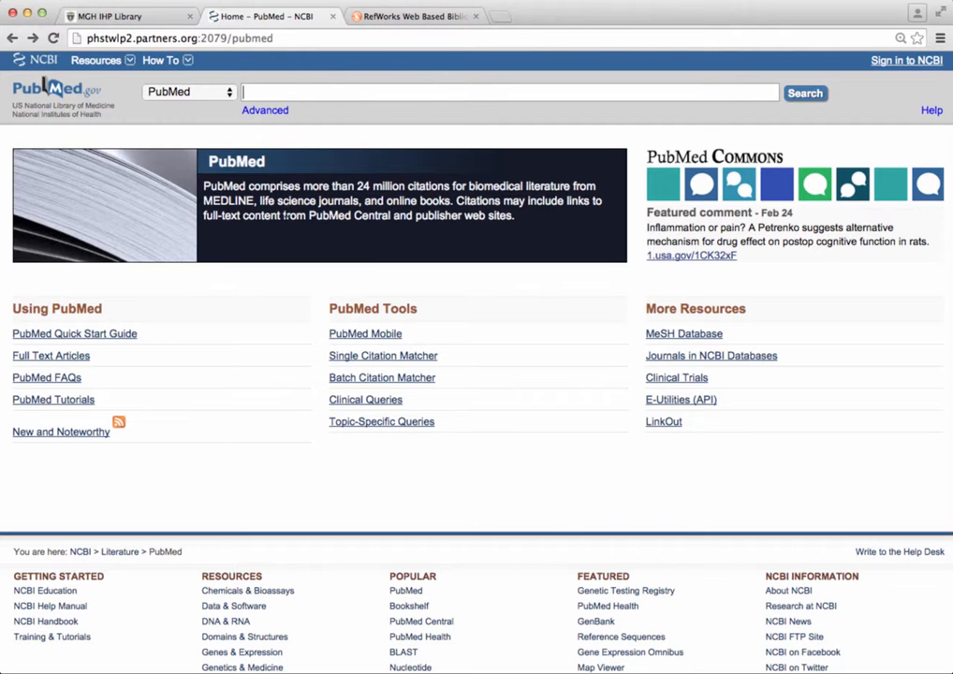
# - Search PubMed for "rheumatoid arthritis and physical therapy"
pyautogui.click(368, 17)
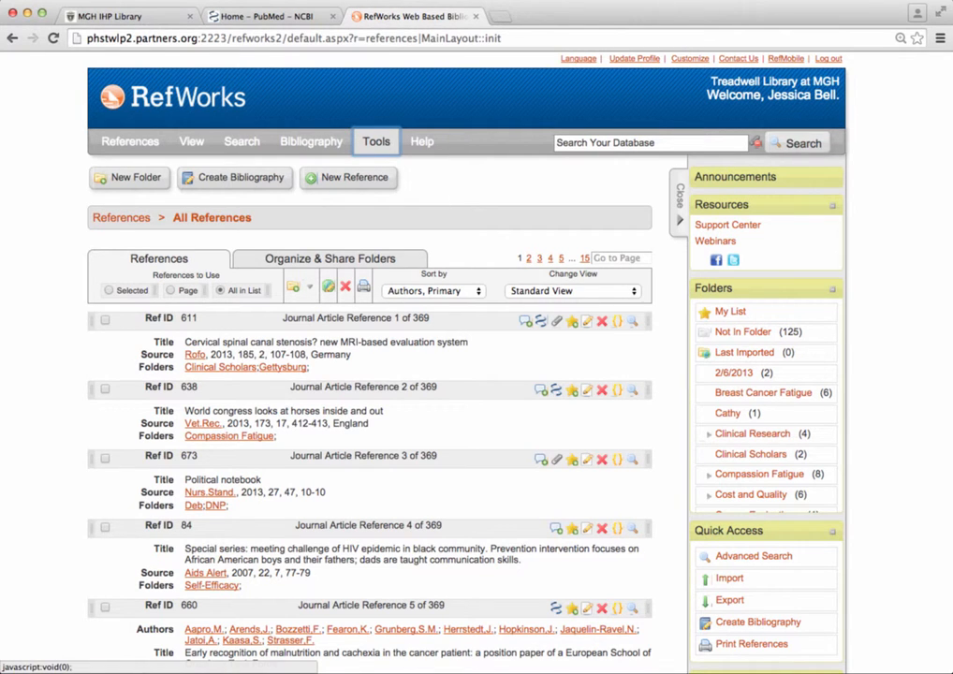
pyautogui.click(263, 21)
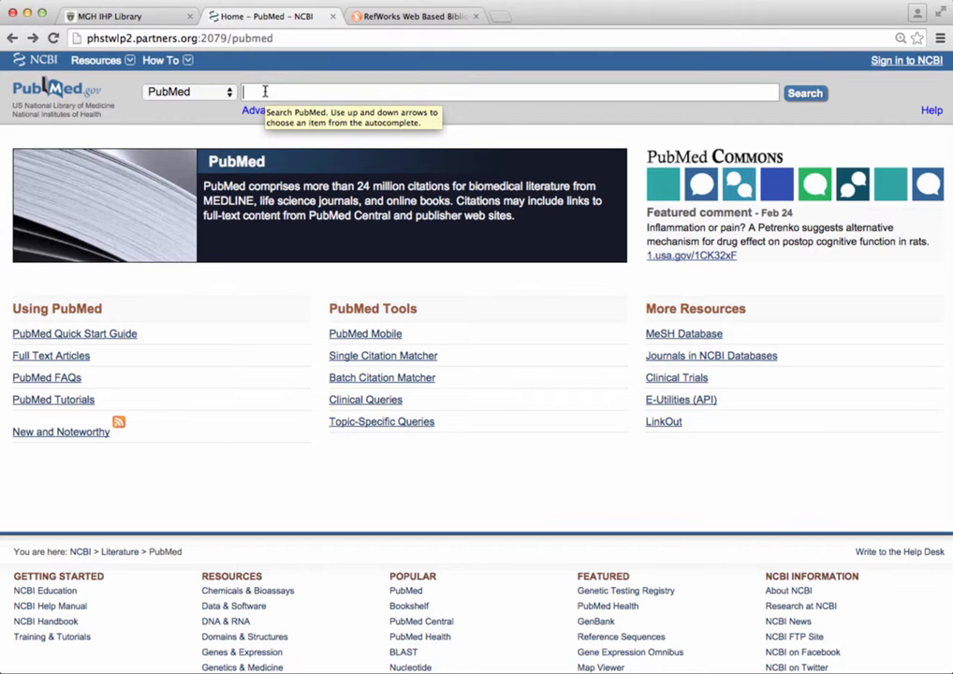
pyautogui.write('rheuma')
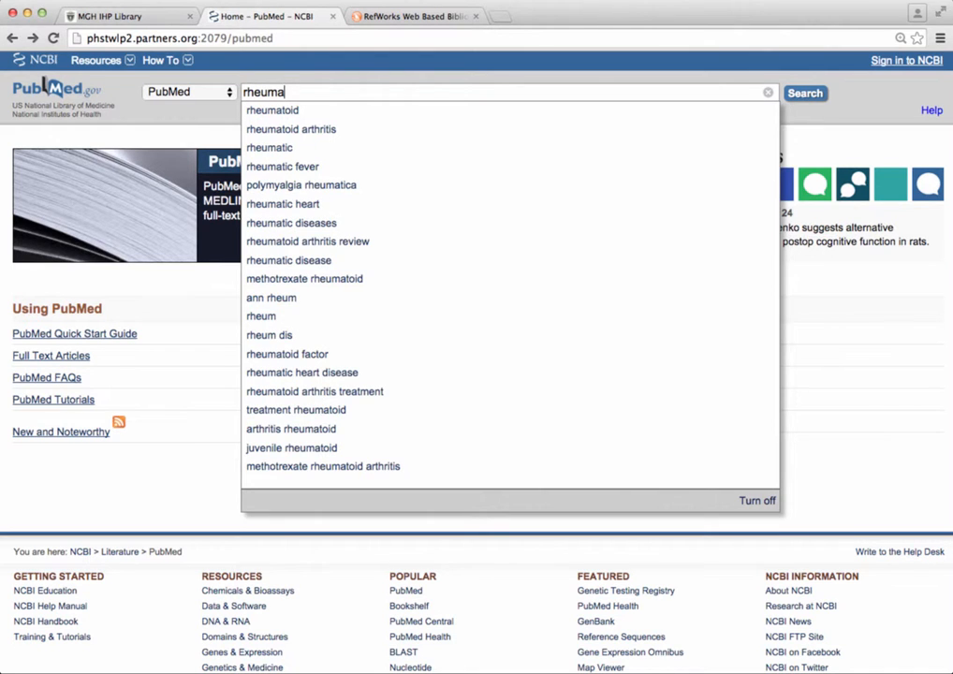
pyautogui.write('toid arth')
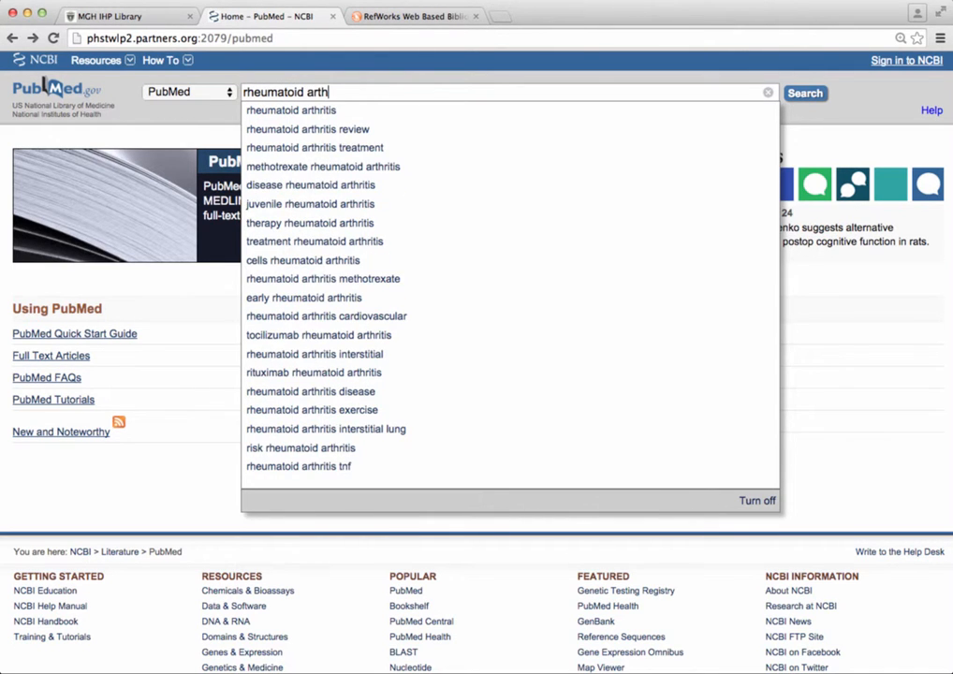
pyautogui.write('ir')
pyautogui.press('BackSpace')
pyautogui.press('BackSpace')
pyautogui.write('ritis ')
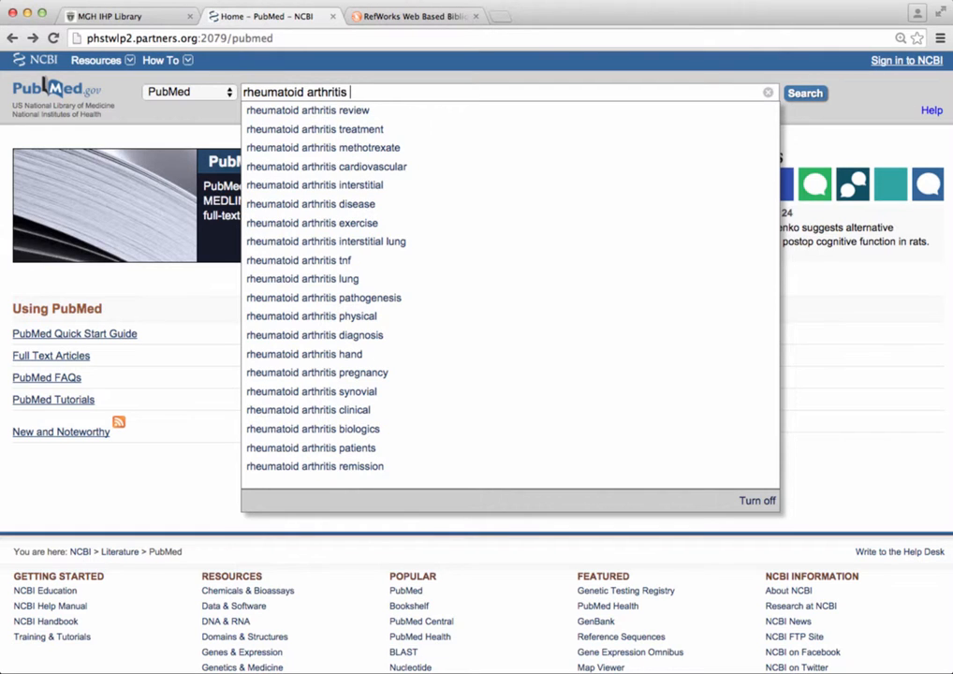
pyautogui.write('and physical therap')
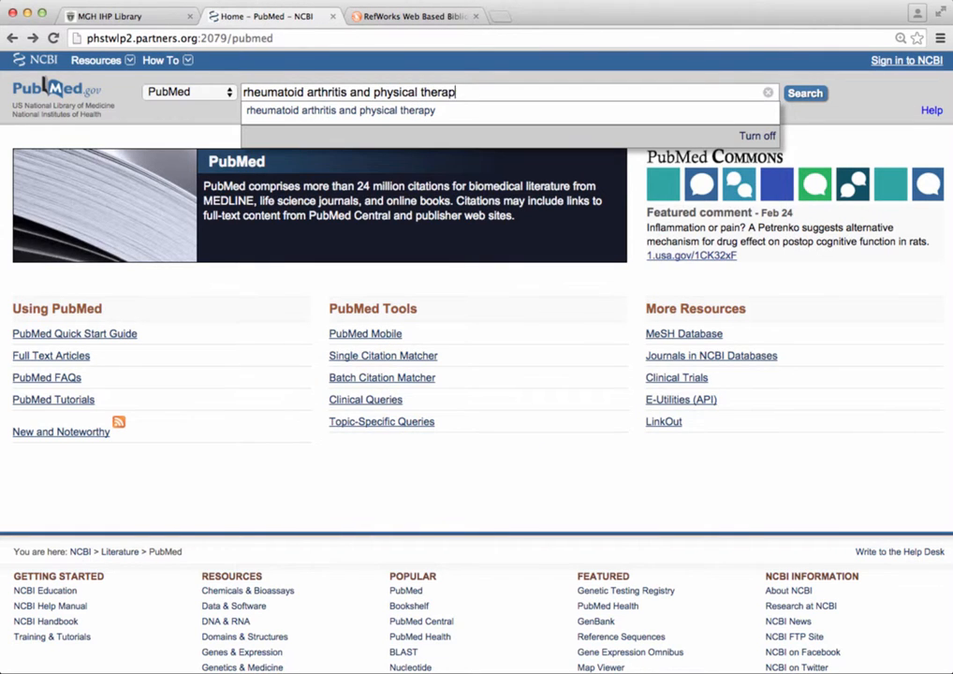
pyautogui.write('y')
pyautogui.press('Return')
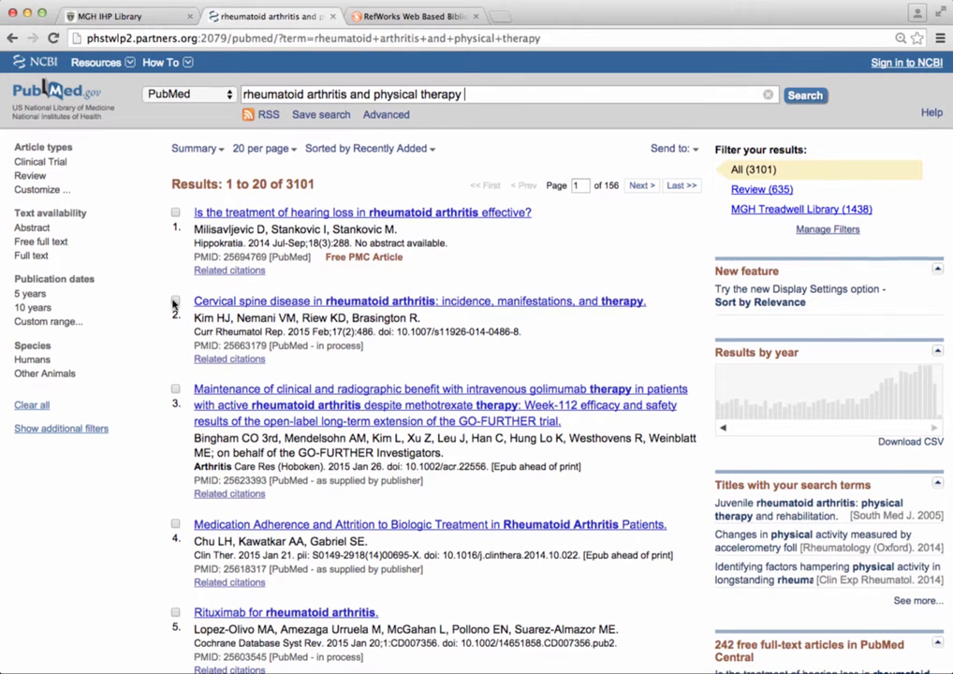
# - Mark the first three citations in the search results, viewing the abstract of the third one before marking it
pyautogui.scroll(-1, 175, 281)
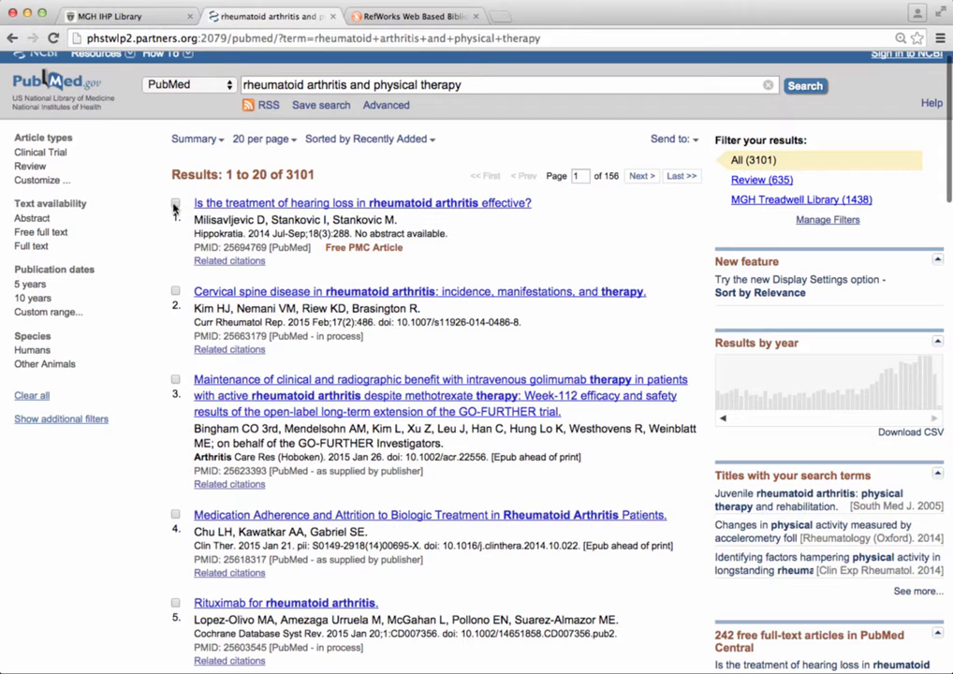
pyautogui.click(174, 204)
pyautogui.click(175, 293)
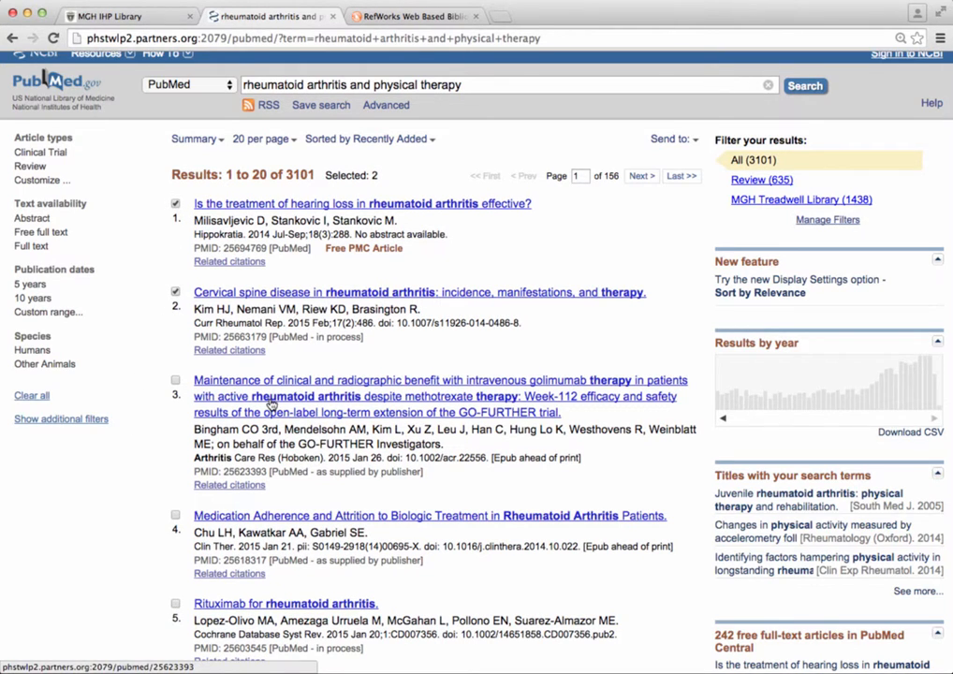
pyautogui.click(270, 404)
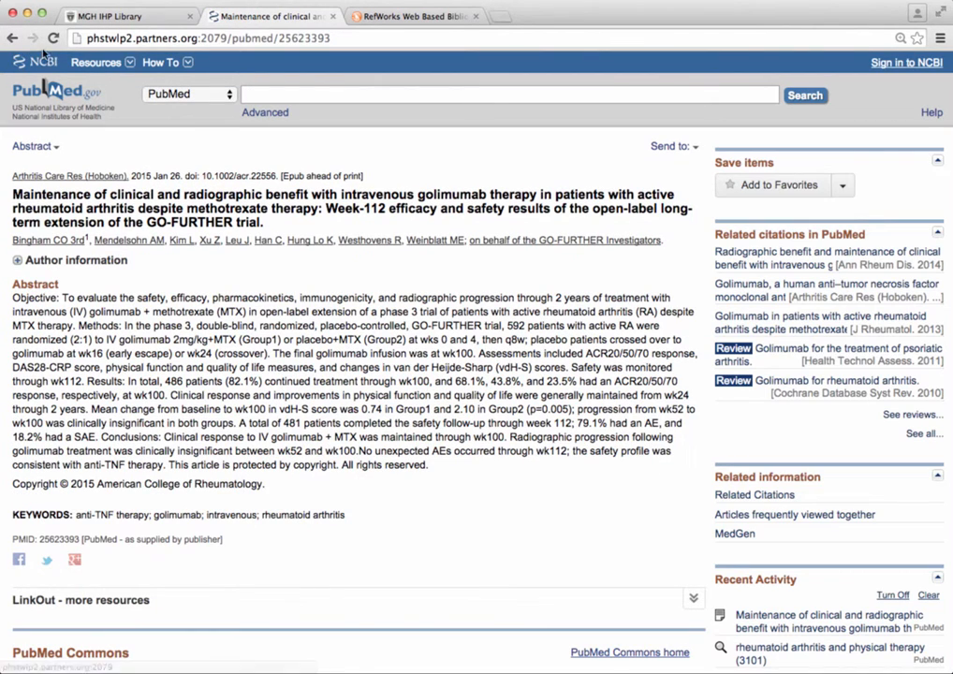
pyautogui.click(12, 37)
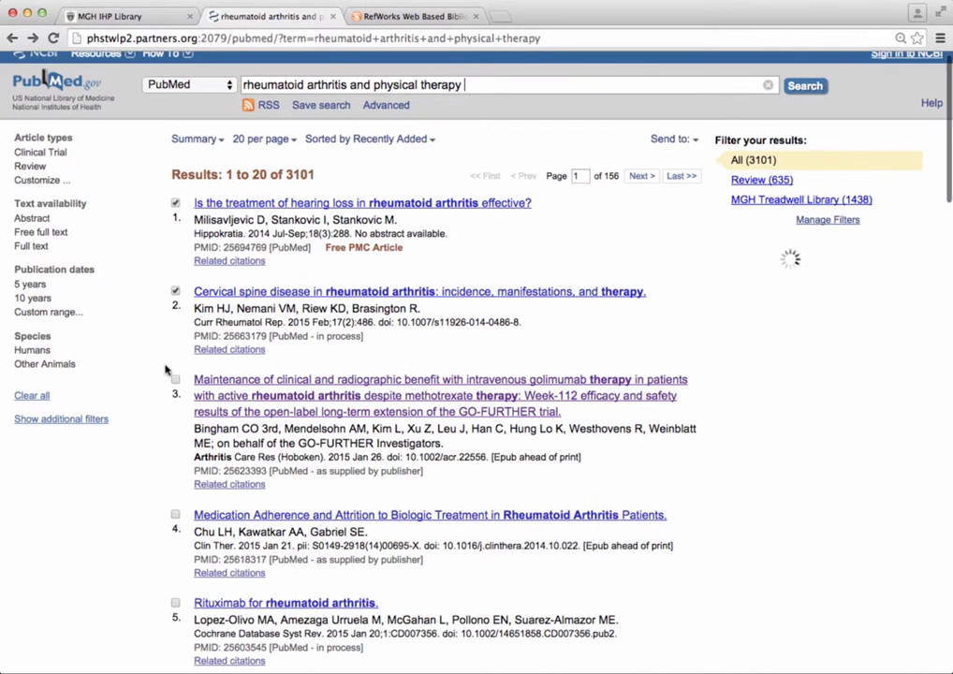
pyautogui.click(175, 379)
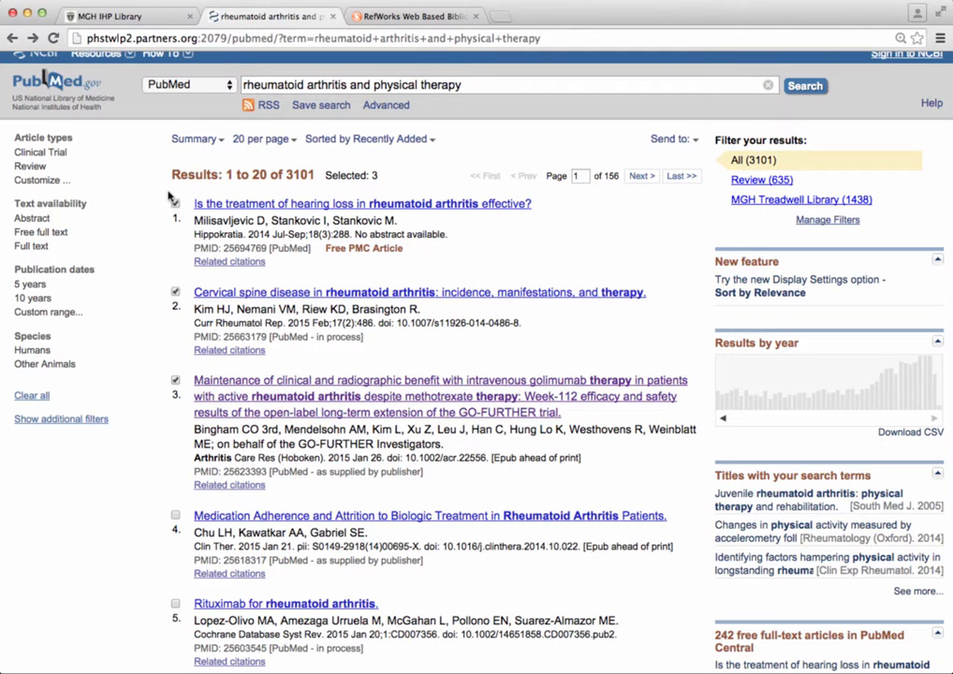
# - Display the marked citations in MEDLINE format and copy the full text of all the records
pyautogui.click(222, 144)
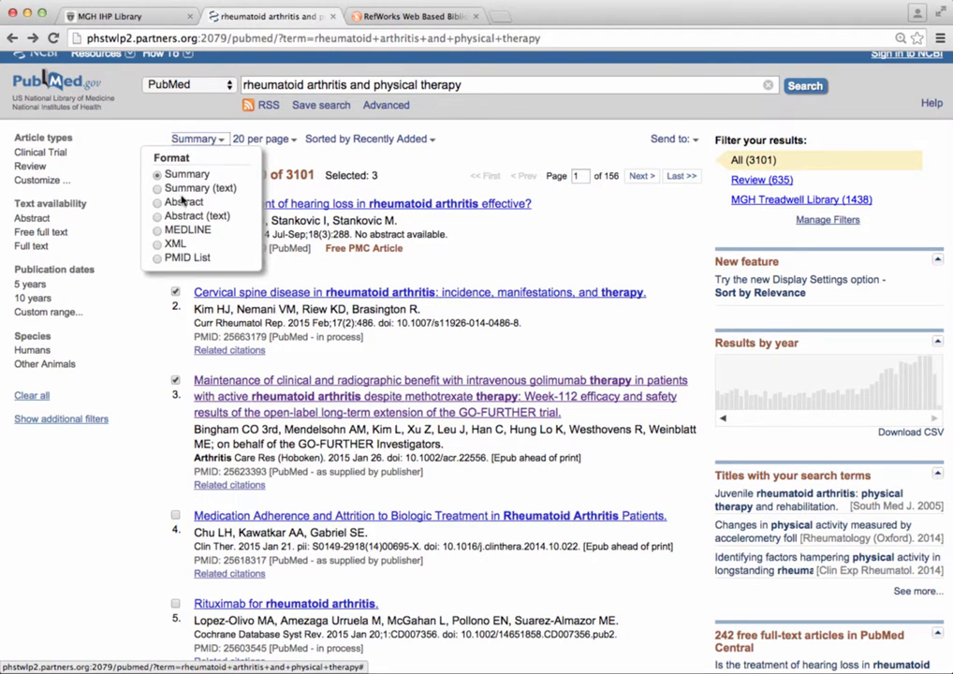
pyautogui.click(157, 231)
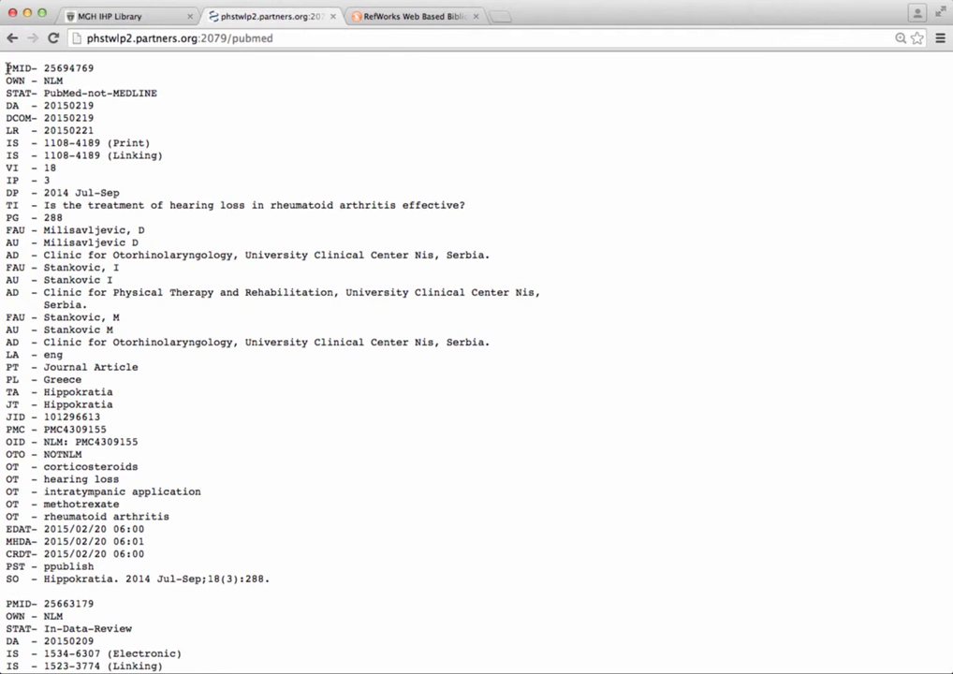
pyautogui.moveTo(6, 69); pyautogui.dragTo(479, 661)
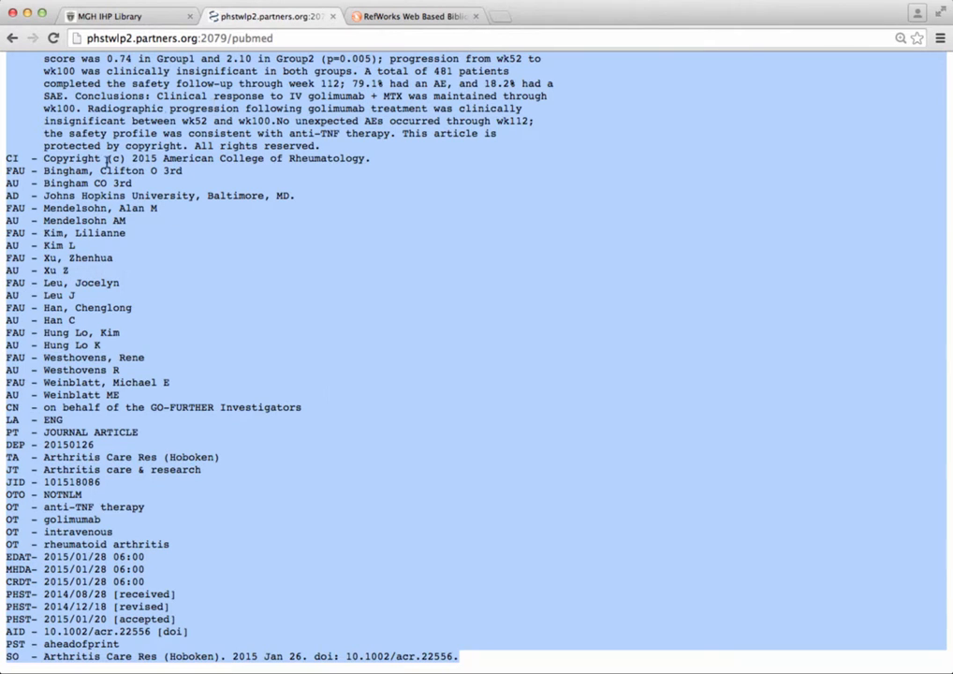
pyautogui.rightClick(294, 273)
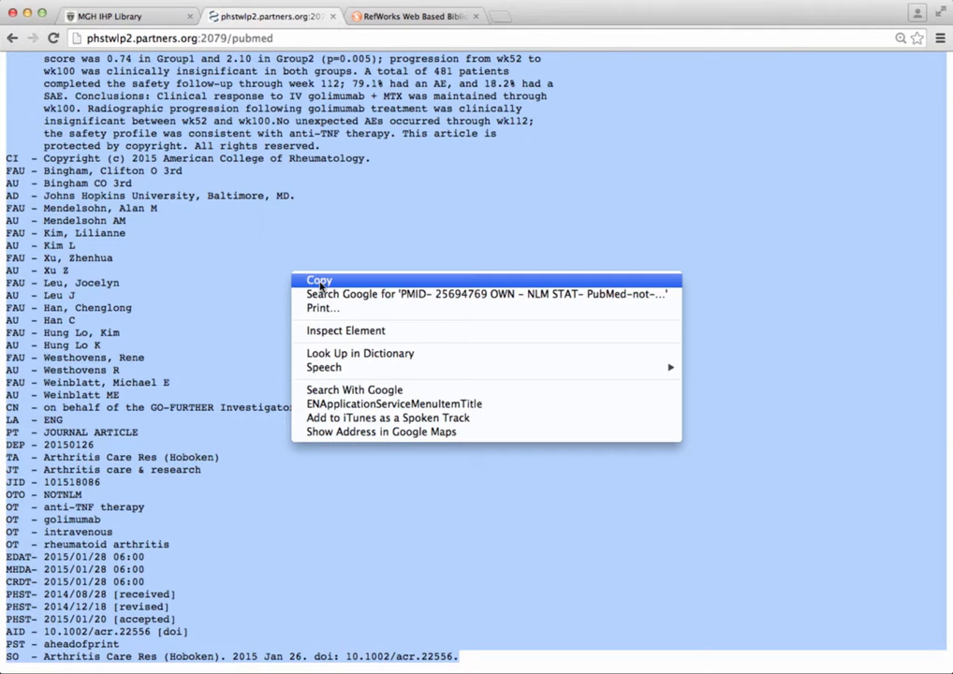
pyautogui.click(319, 281)
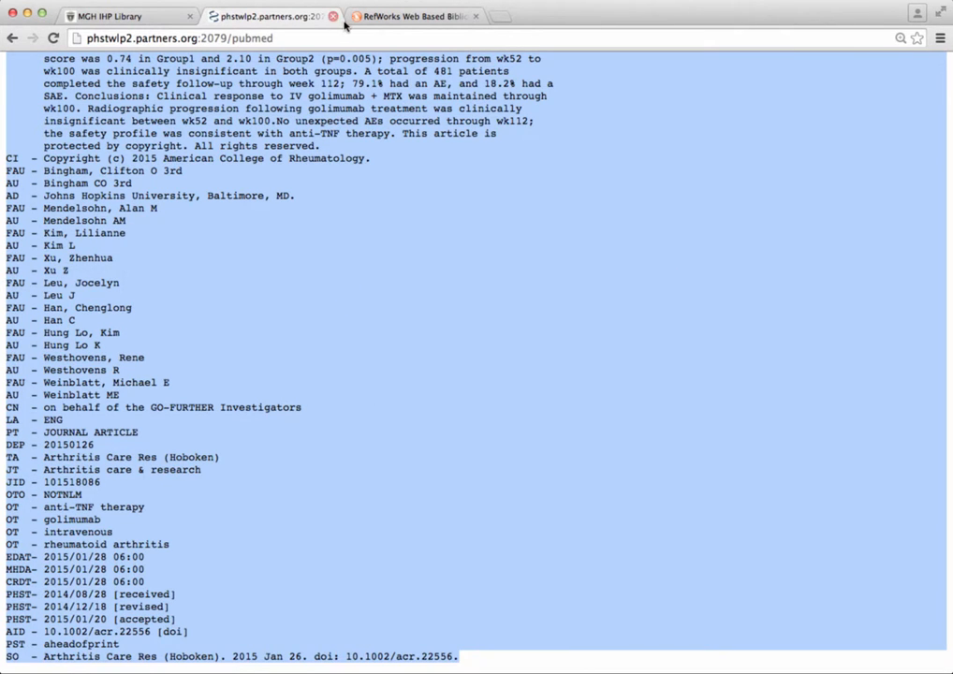
# - Switch to RefWorks and open the reference import, looking through the data sources and keeping NLM PubMed as the import filter
pyautogui.click(391, 20)
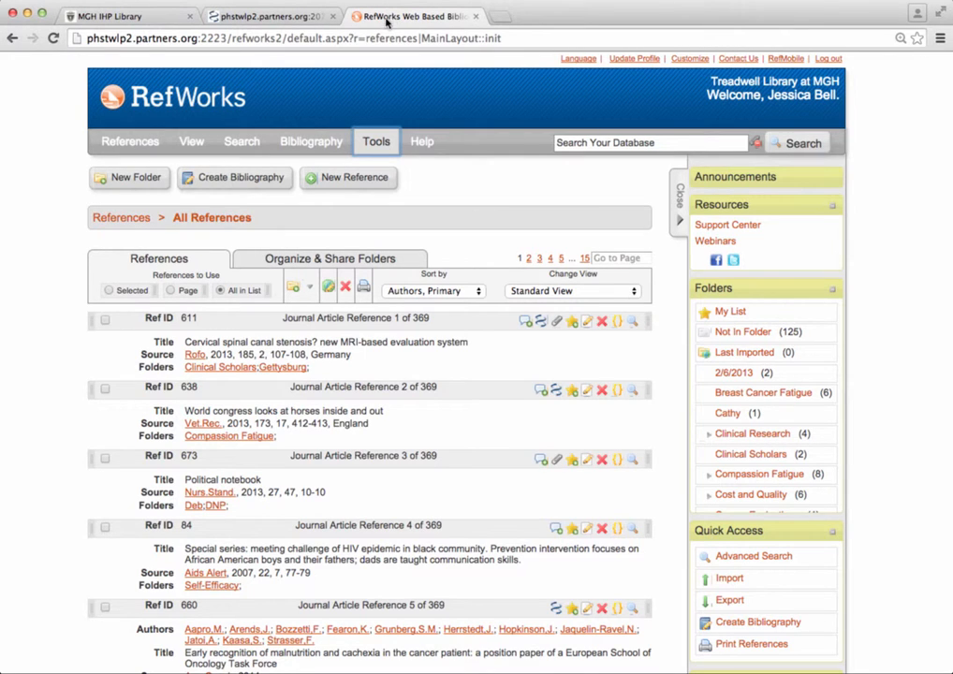
pyautogui.moveTo(130, 147)
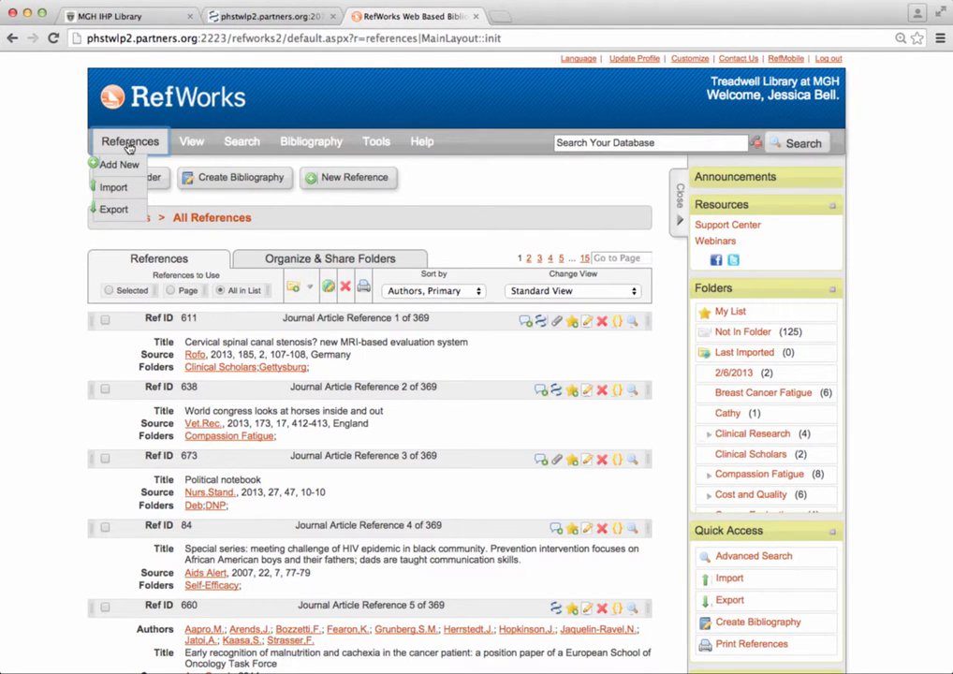
pyautogui.click(108, 188)
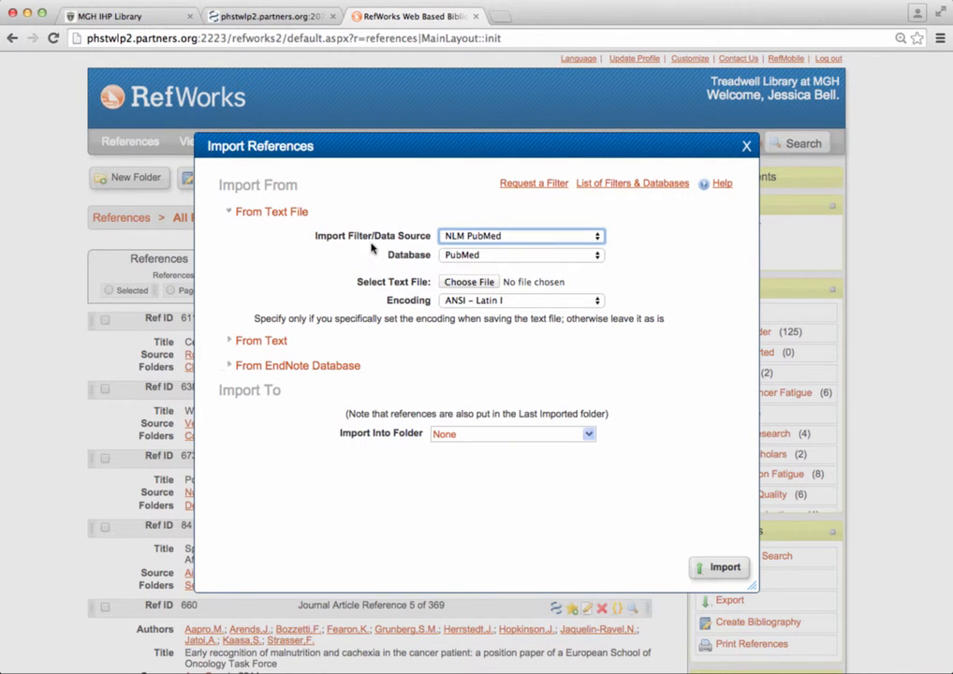
pyautogui.click(513, 241)
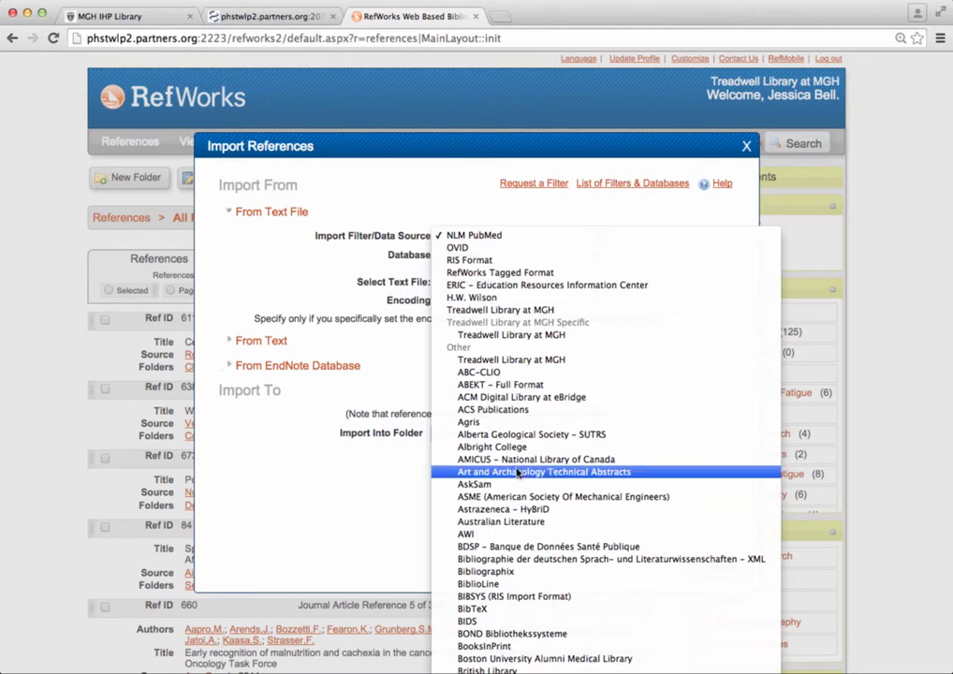
pyautogui.scroll(-20, 526, 496)
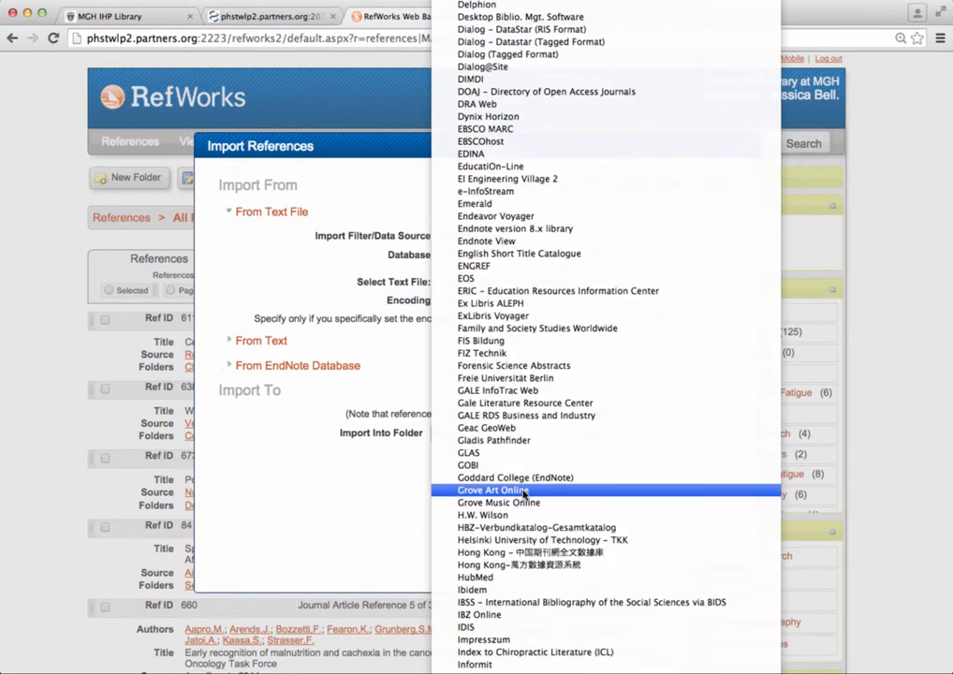
pyautogui.scroll(15, 526, 496)
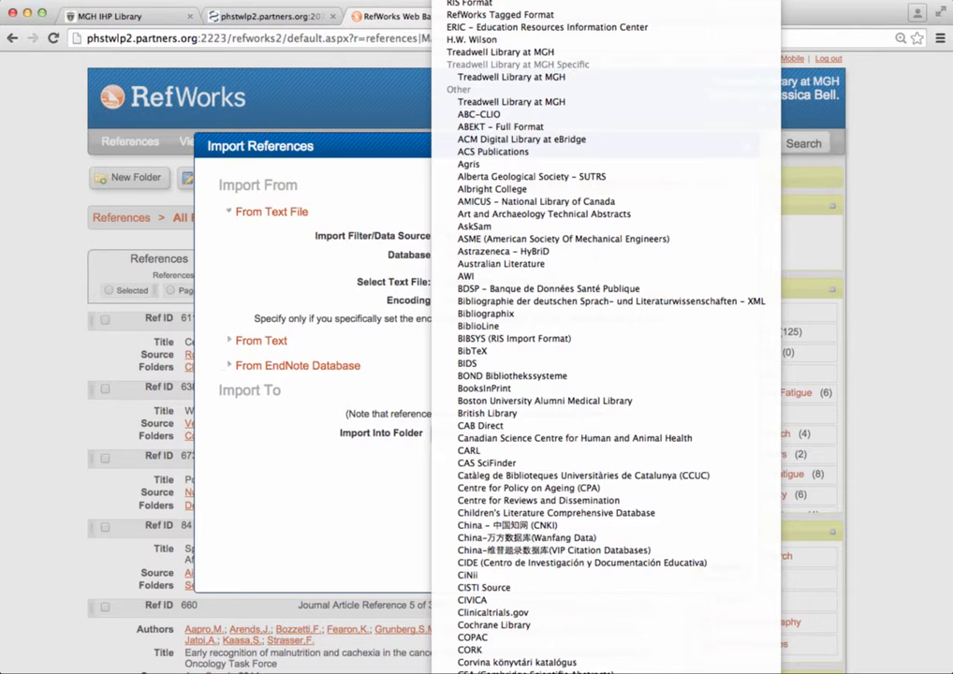
pyautogui.click(469, 2)
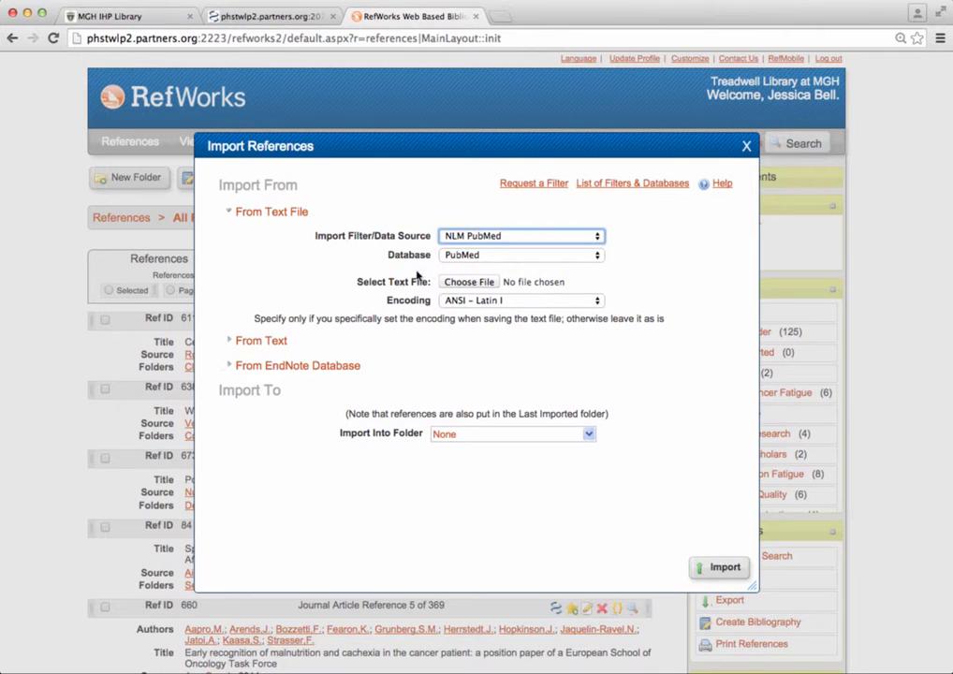
# - Import the copied MEDLINE records as pasted text without a target folder, and open the last imported folder
pyautogui.click(255, 344)
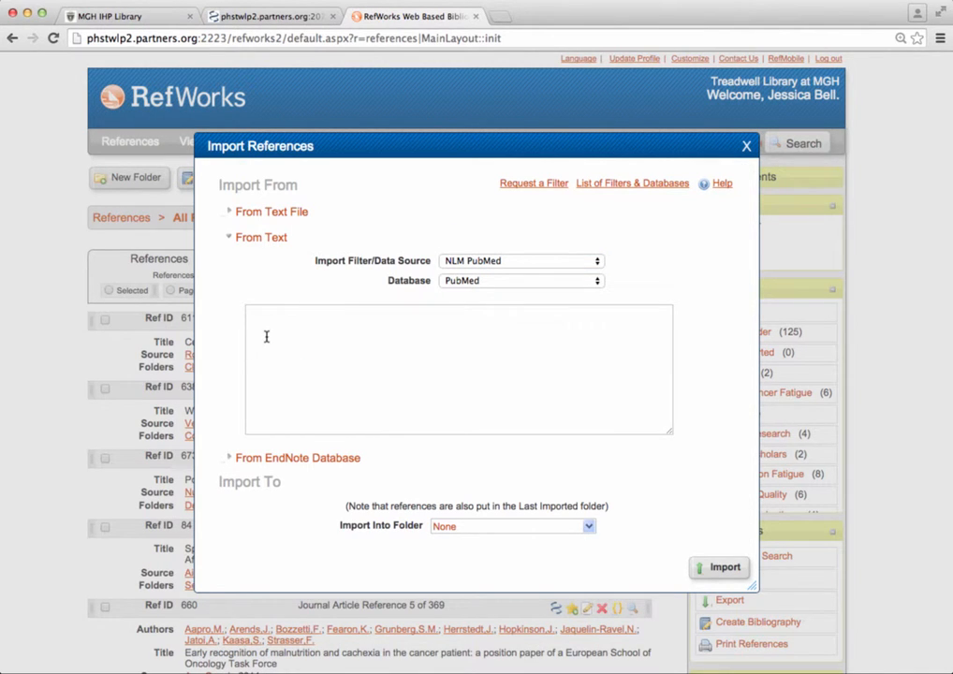
pyautogui.click(267, 319)
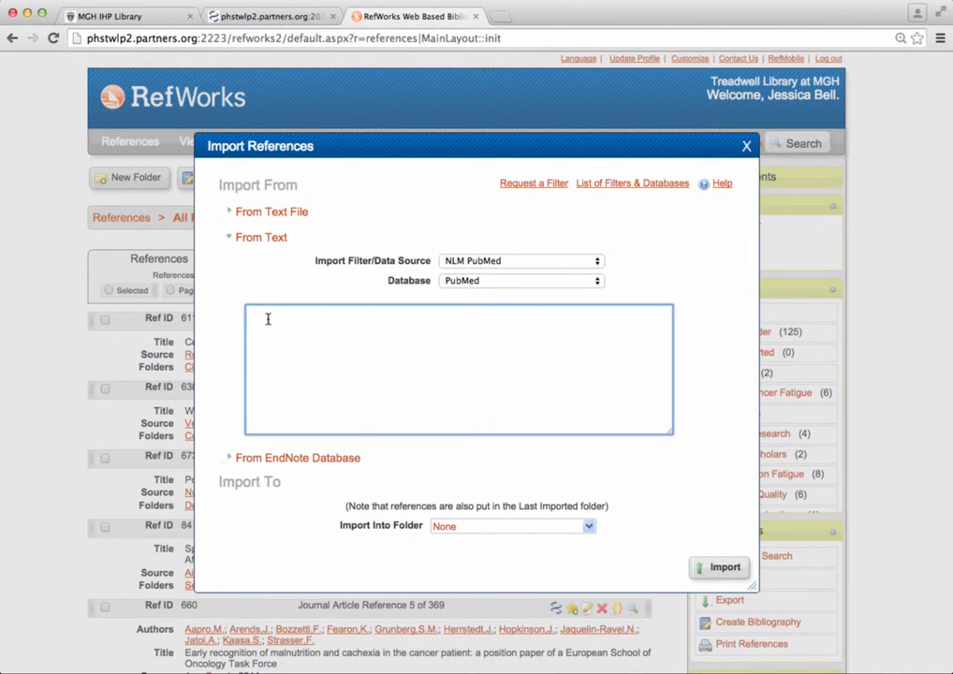
pyautogui.rightClick(267, 319)
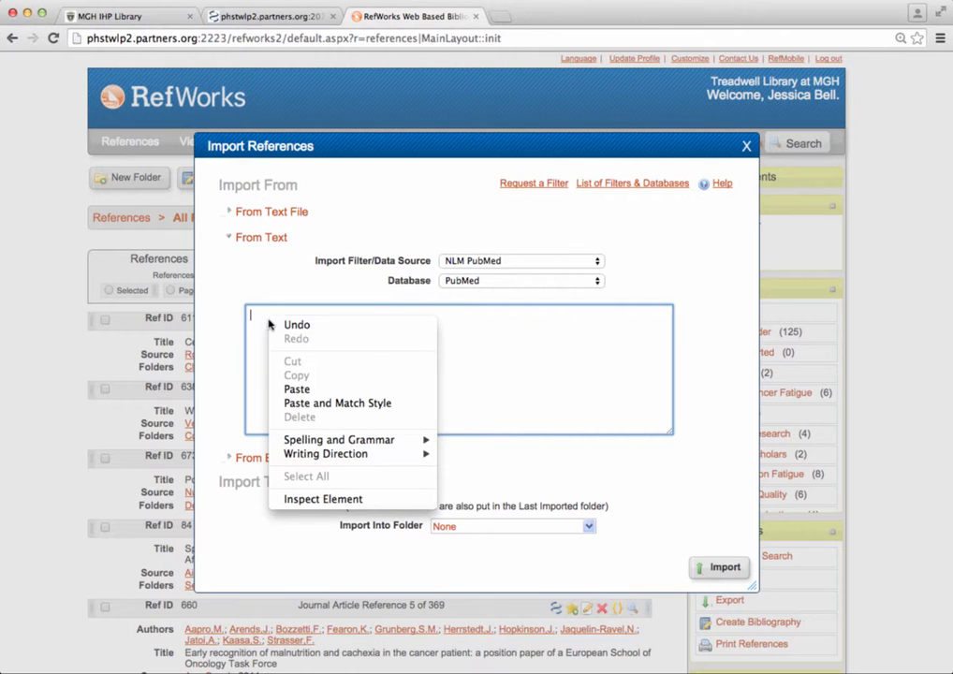
pyautogui.click(298, 390)
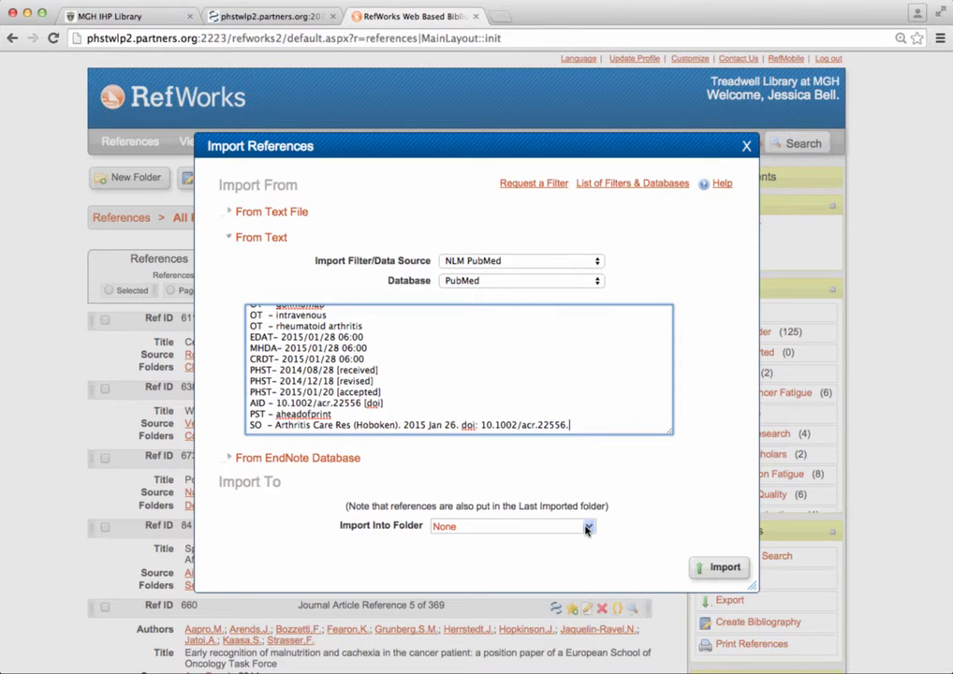
pyautogui.click(709, 568)
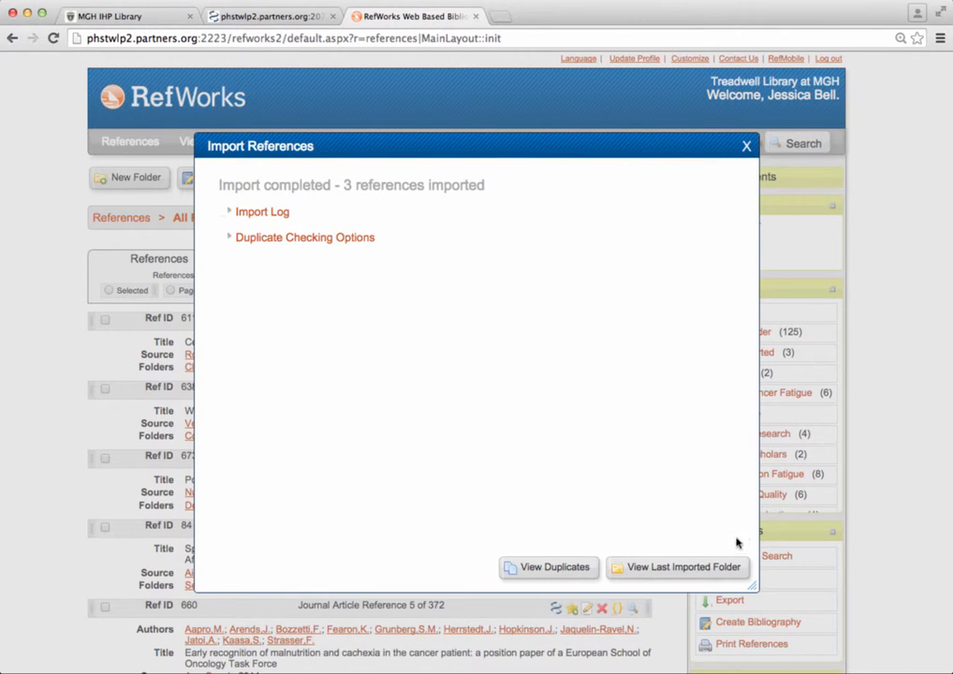
pyautogui.click(687, 571)
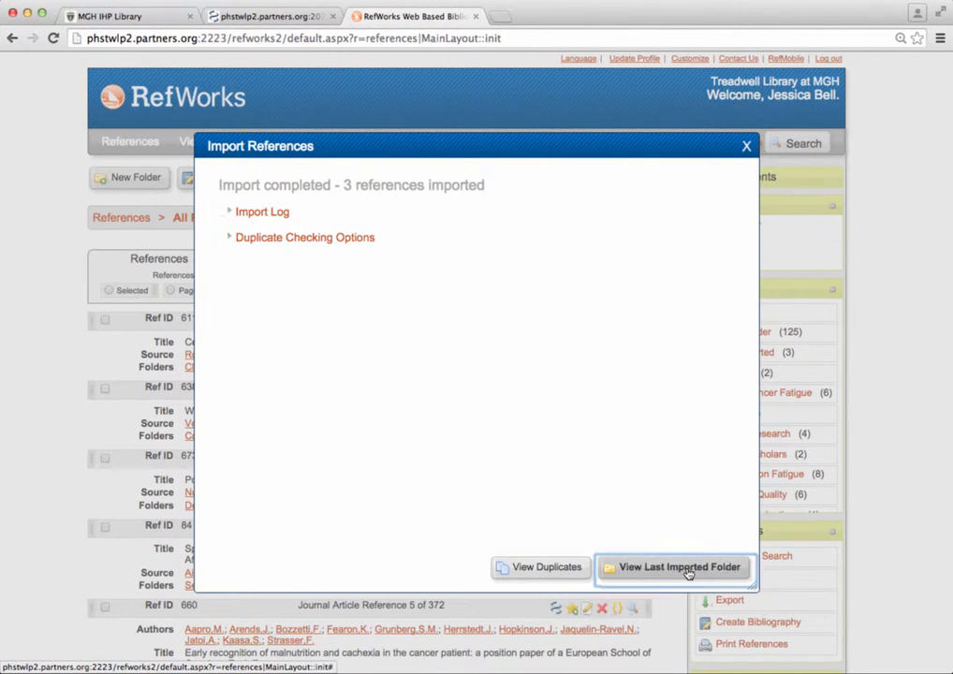